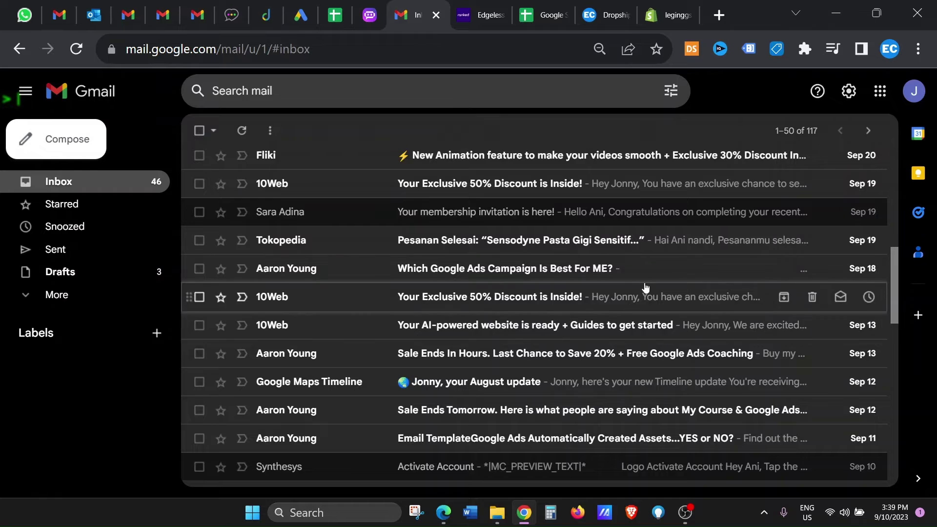
# Go to See all settings from the gear menu and scroll the General tab to the empty Signature section.
pyautogui.scroll(10, 644, 288)
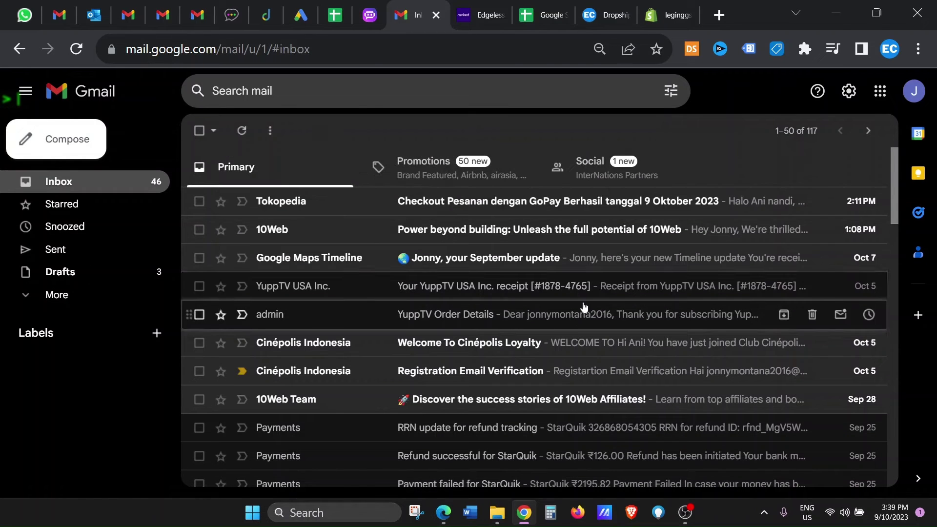
pyautogui.scroll(-4, 567, 308)
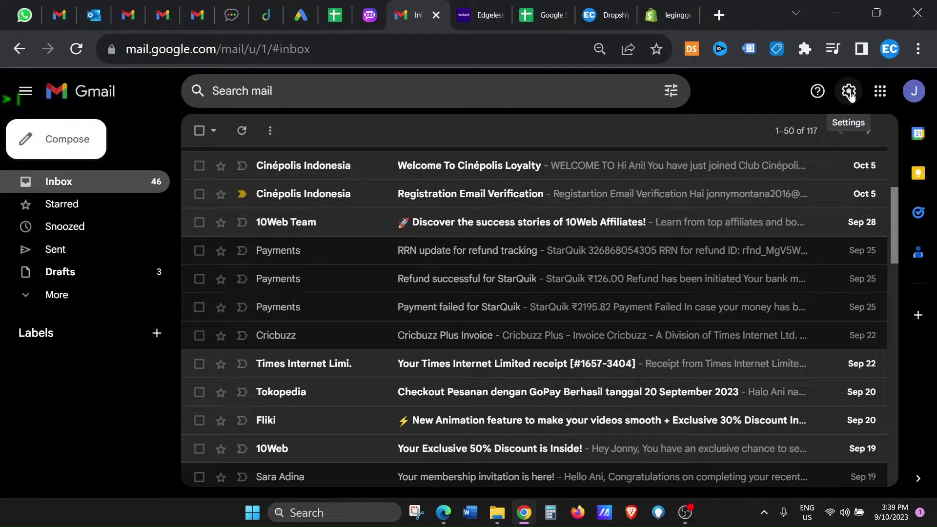
pyautogui.click(849, 95)
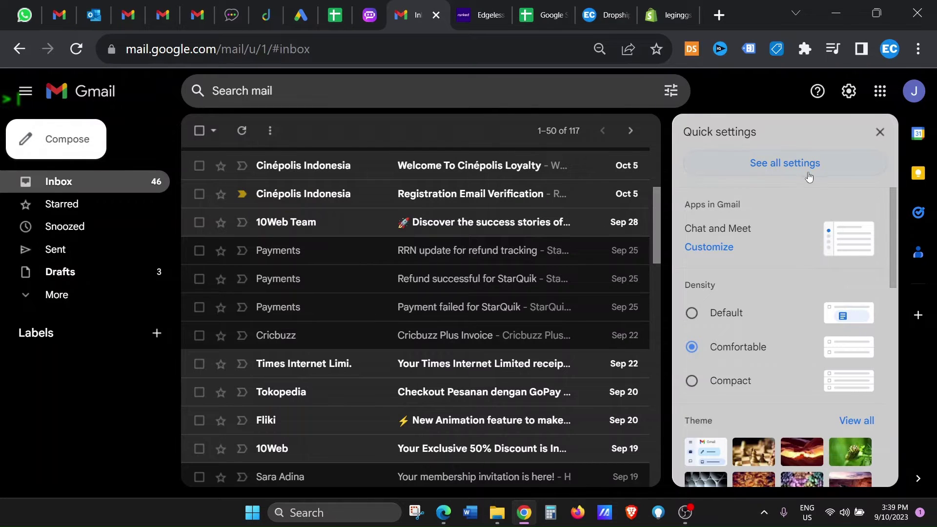
pyautogui.click(781, 164)
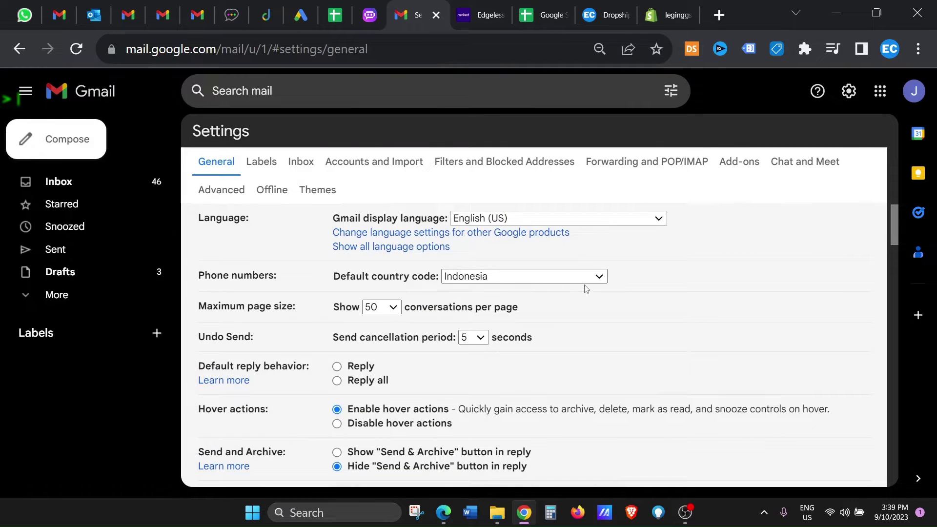
pyautogui.scroll(-3, 586, 288)
pyautogui.scroll(-13, 586, 289)
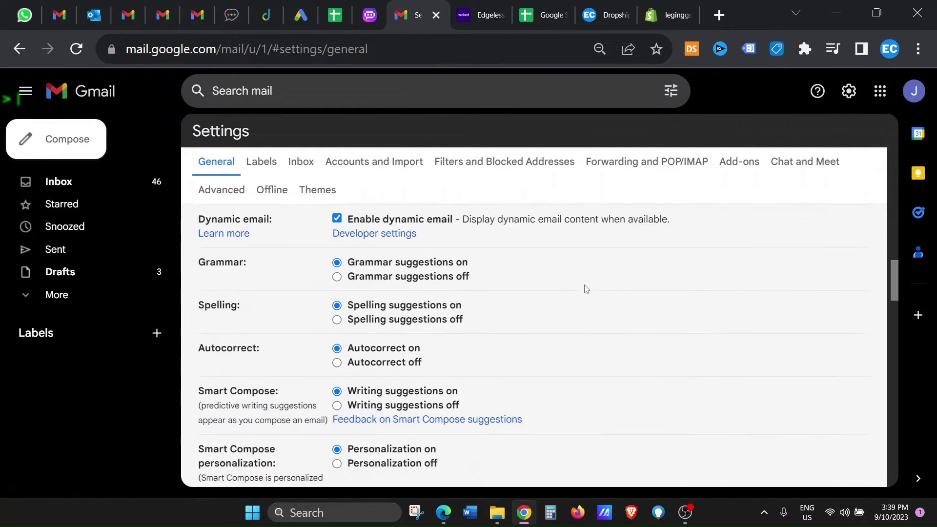
pyautogui.scroll(-9, 586, 288)
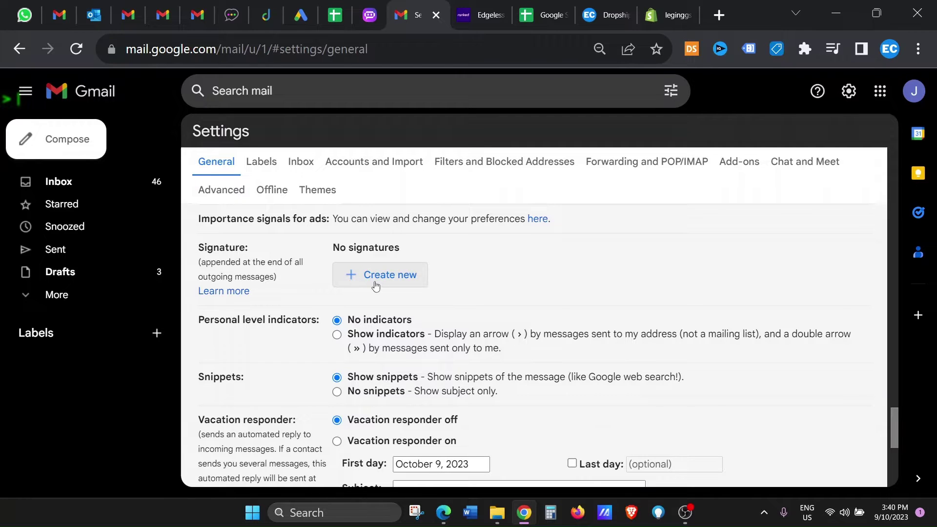
# Create a signature named 'Ani' whose first line reads 'Best Regards,'.
pyautogui.click(375, 286)
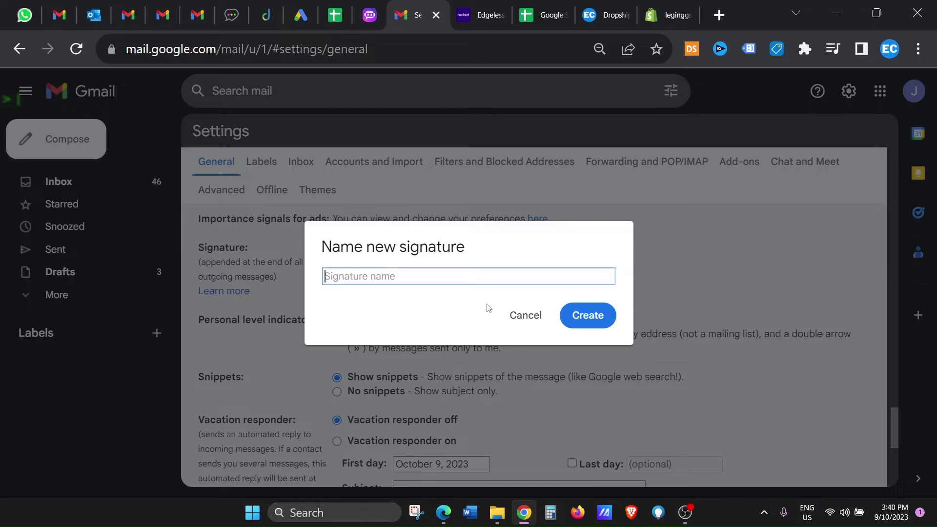
pyautogui.write('Ani')
pyautogui.click(588, 317)
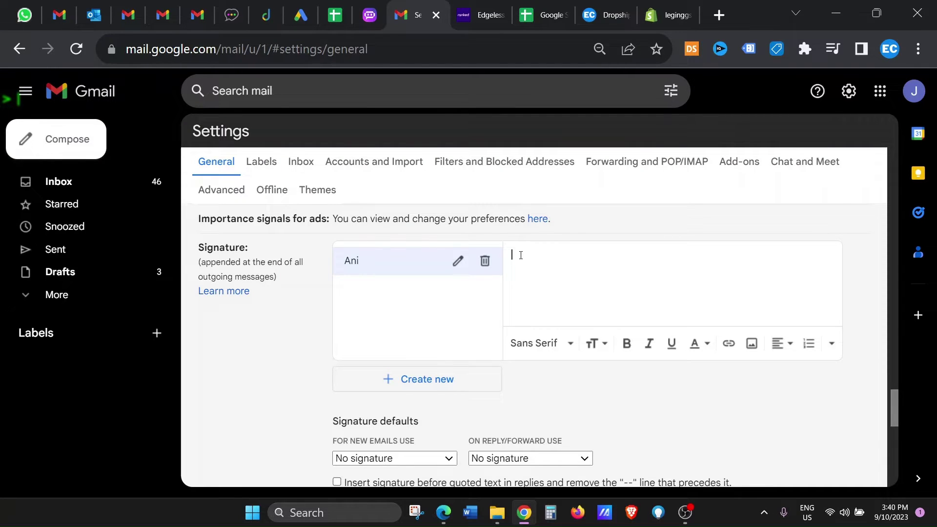
pyautogui.write('Best Reard')
pyautogui.write('gards')
pyautogui.press('Return')
# Insert Logo.png from My Drive into the Ani signature.
pyautogui.click(752, 343)
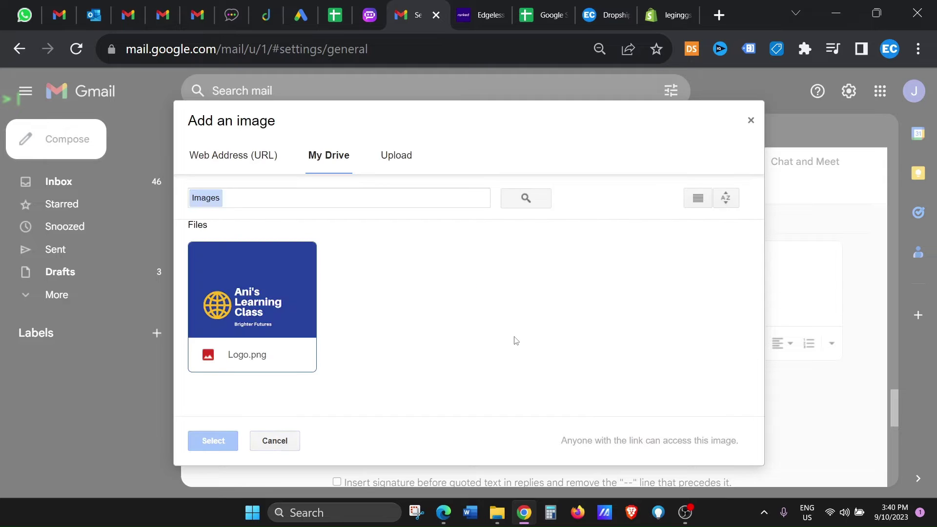
pyautogui.click(254, 314)
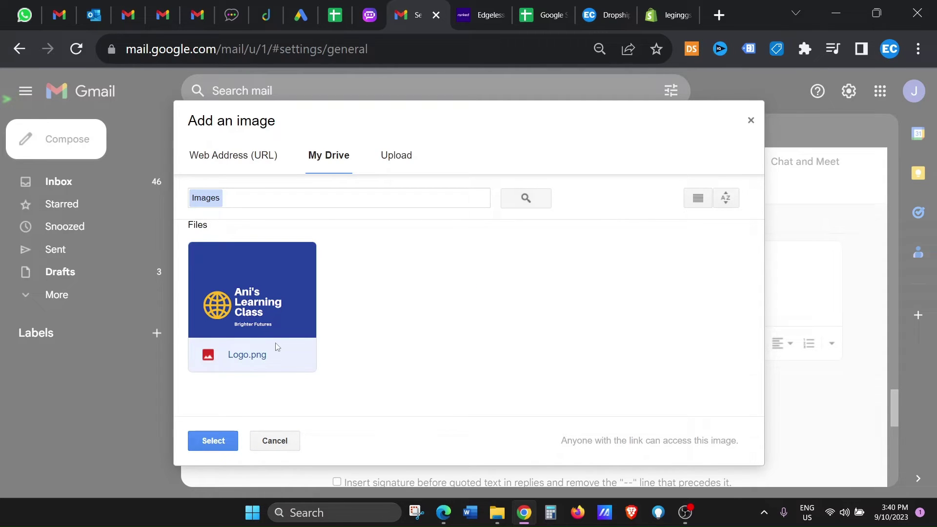
pyautogui.click(228, 445)
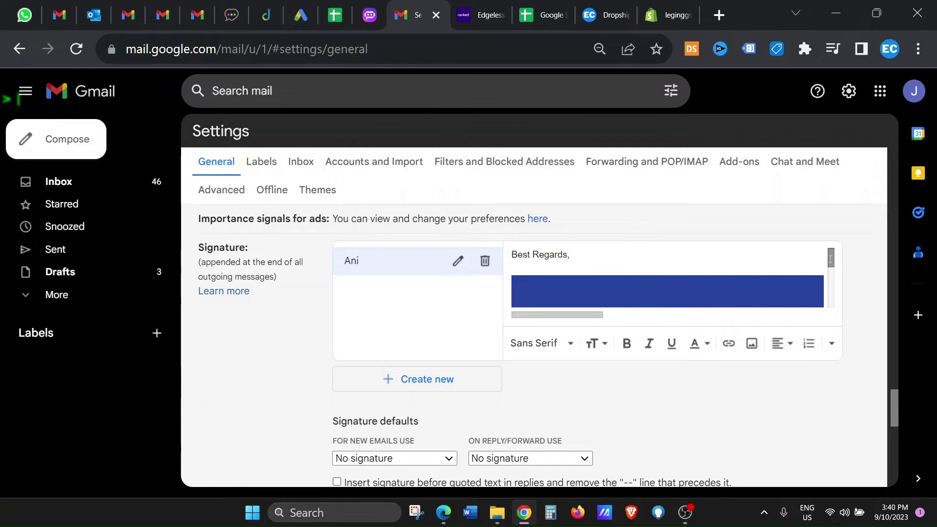
# Resize the logo to Small and start a new line below it.
pyautogui.scroll(-2, 695, 276)
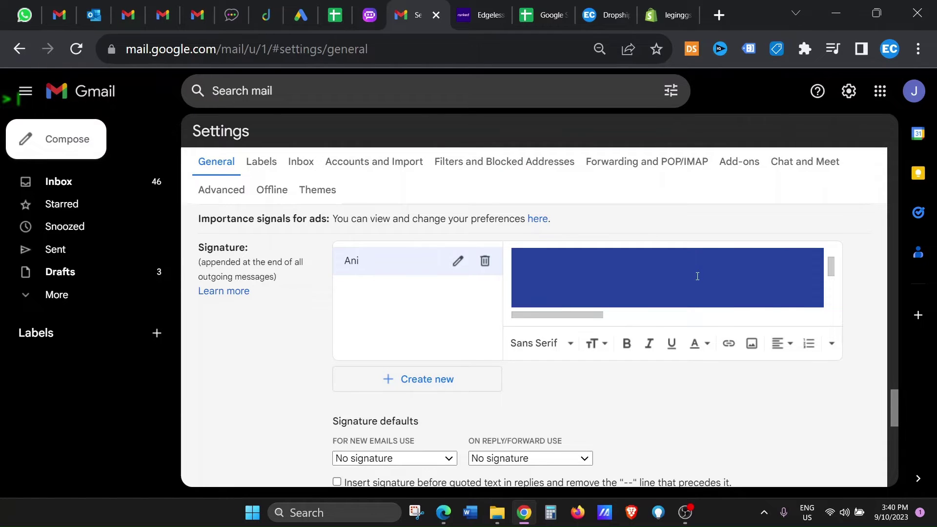
pyautogui.click(623, 283)
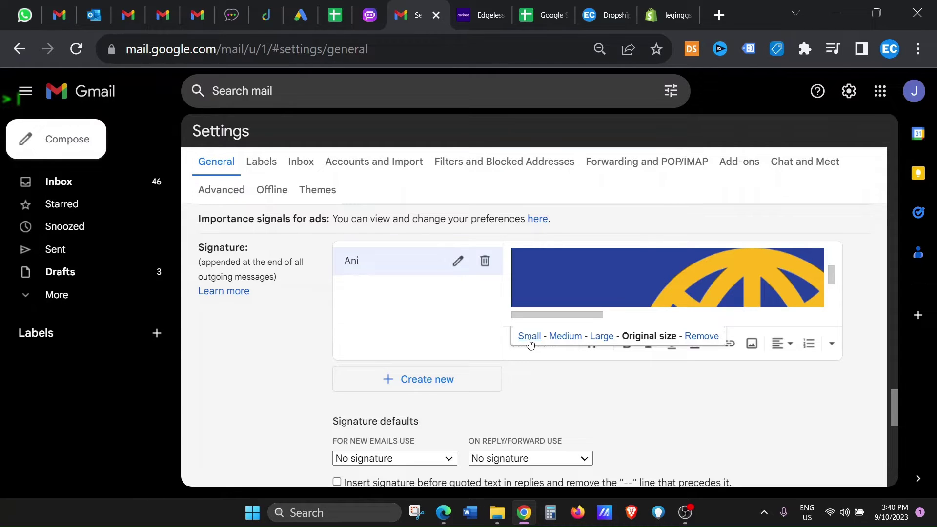
pyautogui.click(530, 341)
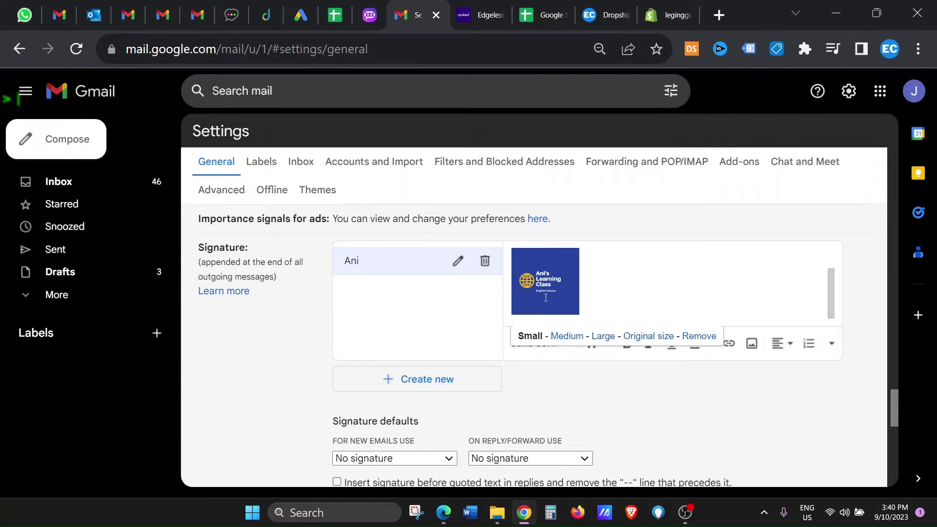
pyautogui.click(592, 307)
pyautogui.press('Return')
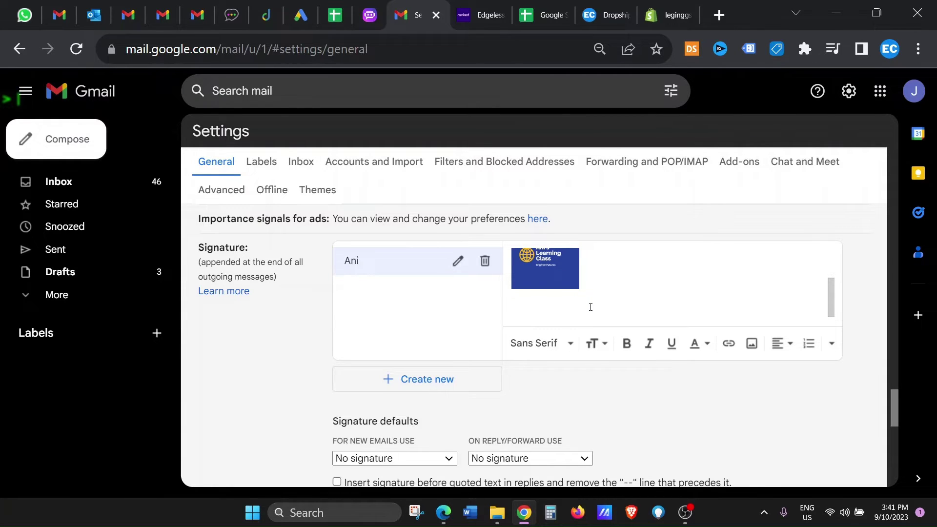
# Add the person's name and 'CEO, Learning Class' on separate lines below the logo.
pyautogui.write('John Smoith')
pyautogui.press('Return')
pyautogui.write('CE')
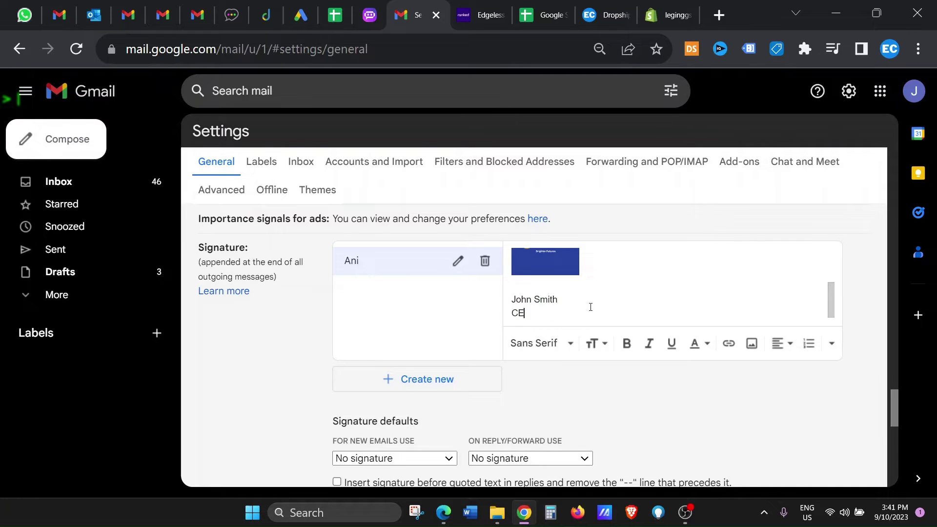
pyautogui.write('O, Learning Class')
pyautogui.press('Return')
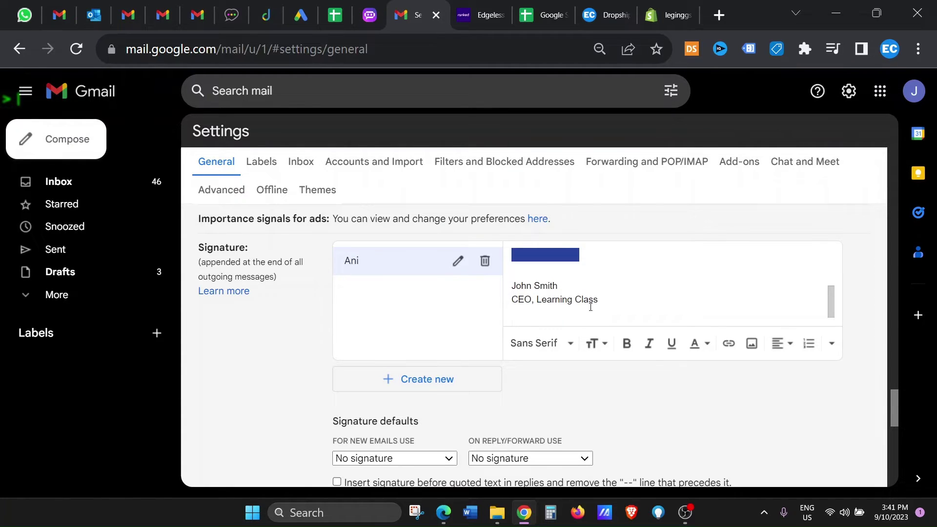
pyautogui.write('w:')
pyautogui.write(' www')
pyautogui.write('.learfnikng')
pyautogui.write('ingclass.com')
pyautogui.press('Return')
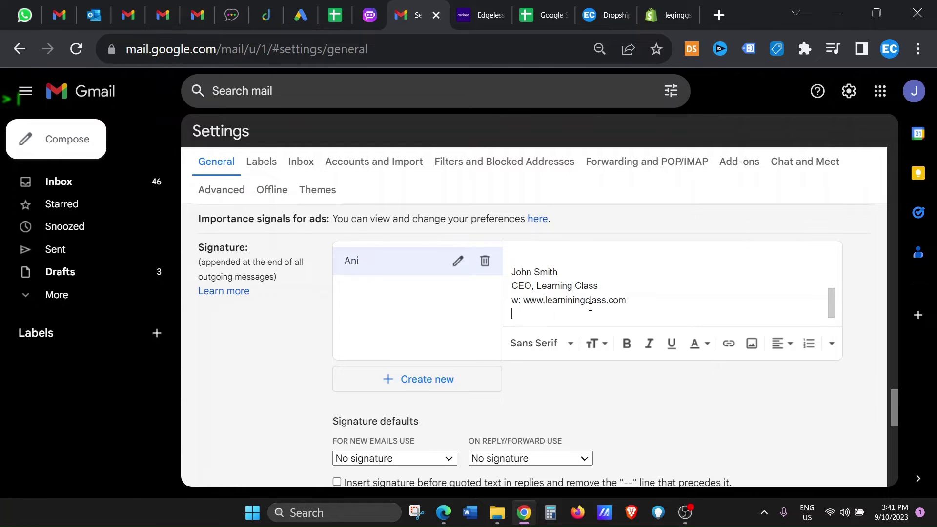
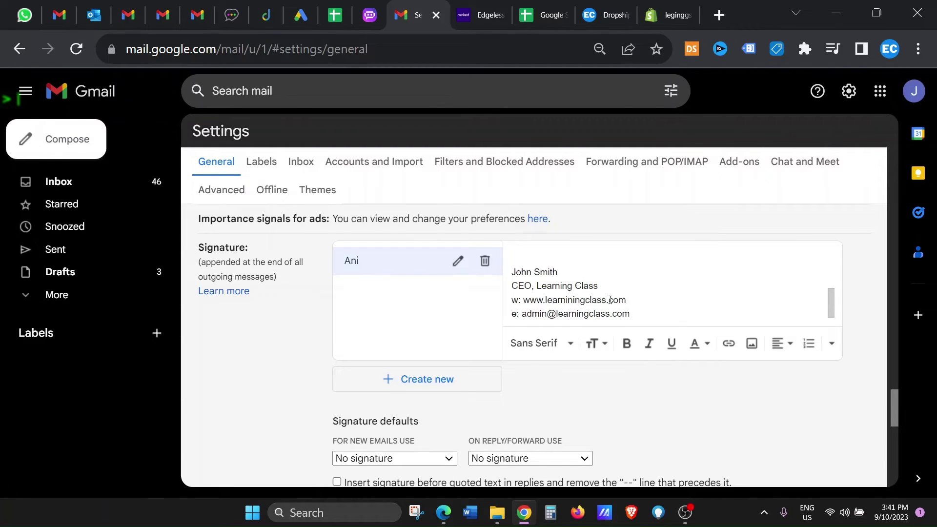
pyautogui.hotkey('ctrl', 'v')
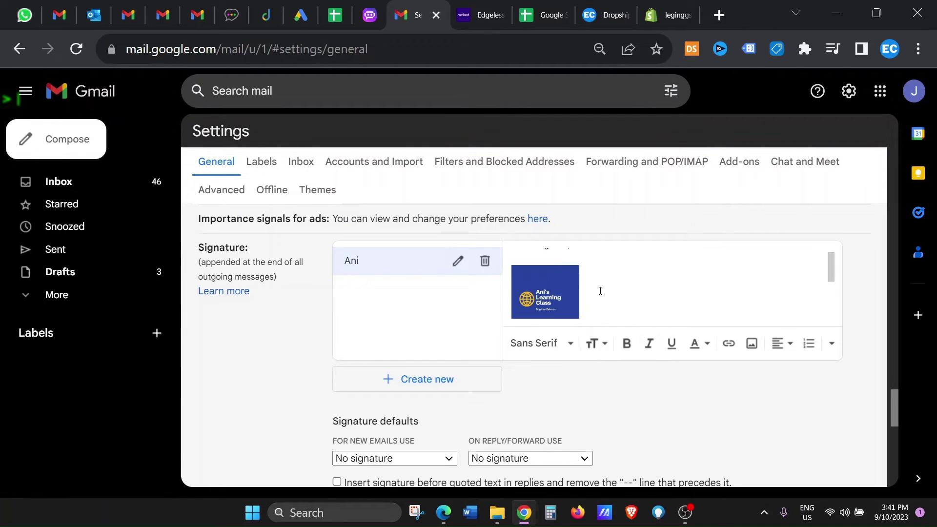
pyautogui.scroll(1, 599, 291)
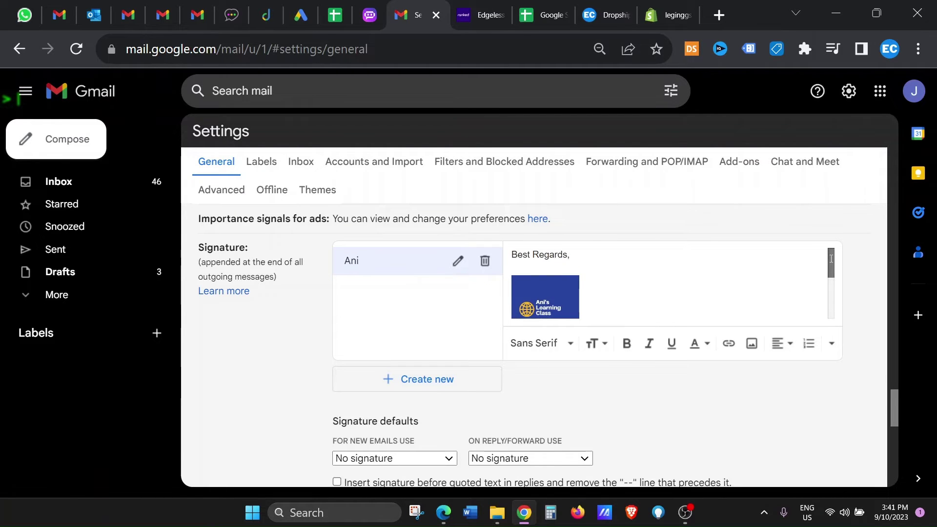
pyautogui.scroll(-4, 641, 324)
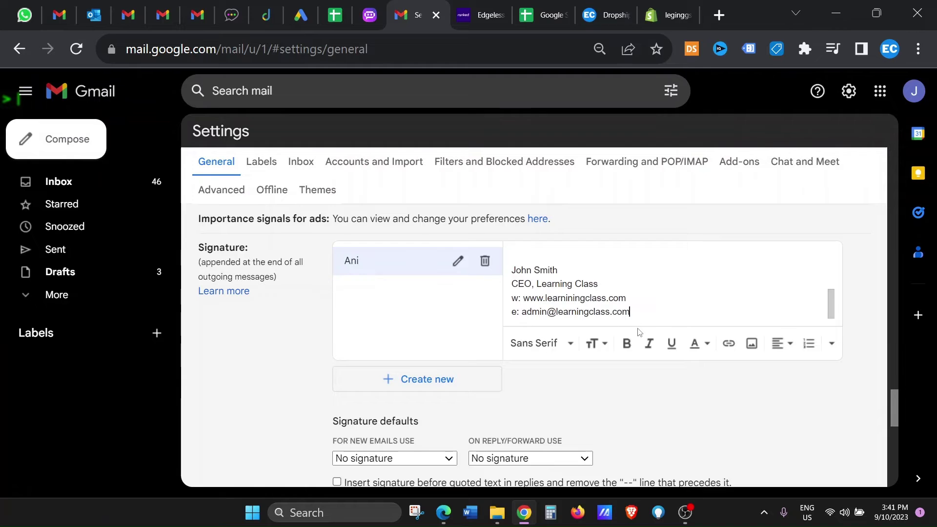
pyautogui.moveTo(631, 312)
pyautogui.mouseDown()
pyautogui.moveTo(605, 313)
pyautogui.moveTo(509, 276)
pyautogui.mouseUp()
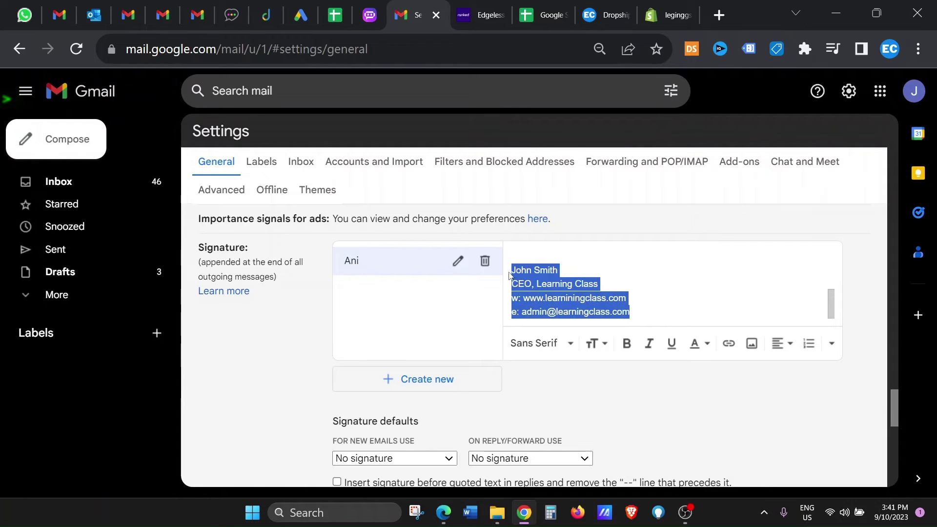
pyautogui.click(537, 343)
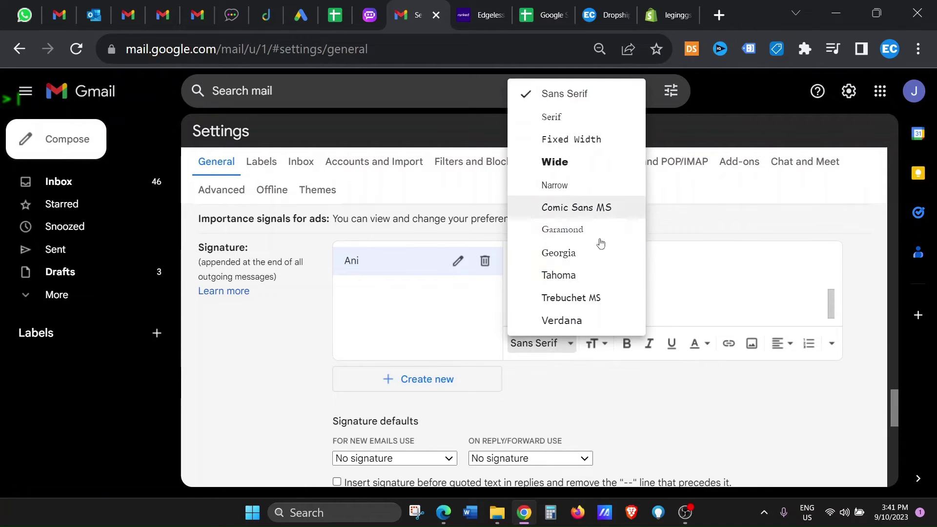
pyautogui.click(616, 404)
pyautogui.click(603, 344)
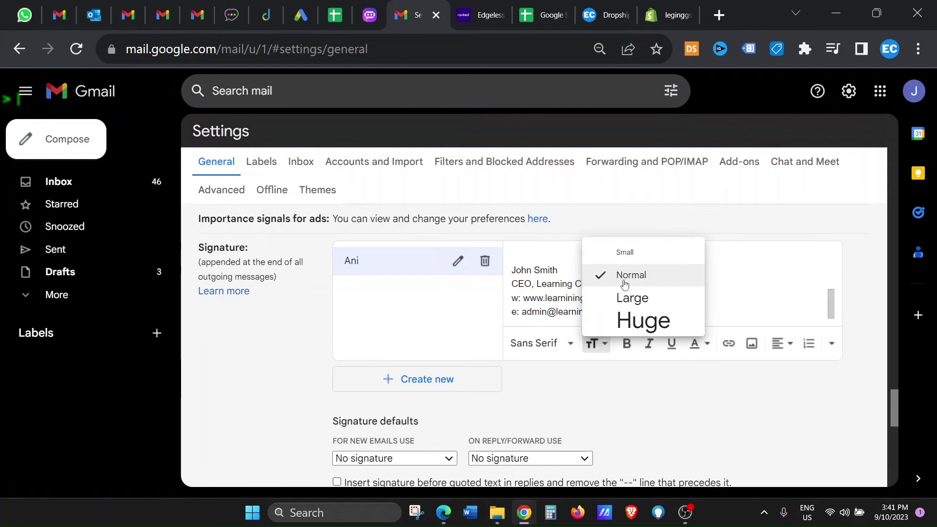
pyautogui.click(647, 424)
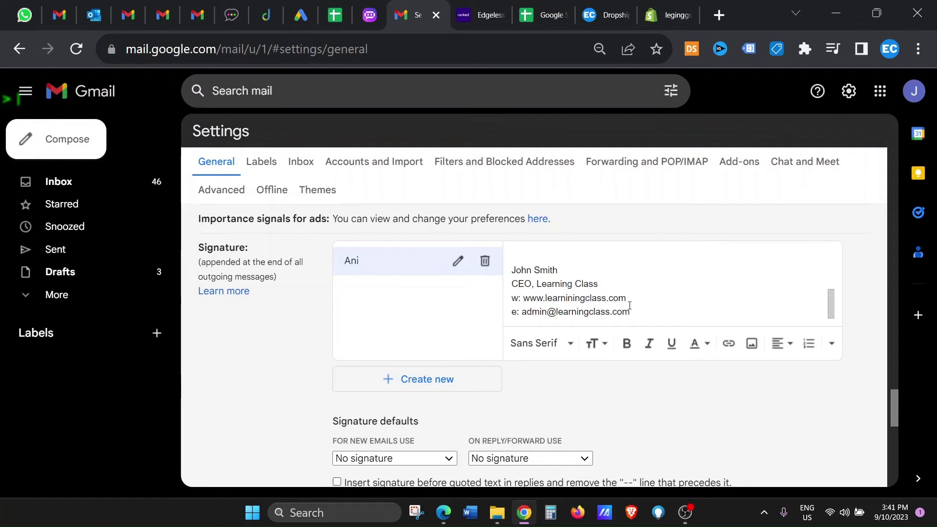
pyautogui.moveTo(633, 298); pyautogui.dragTo(524, 301)
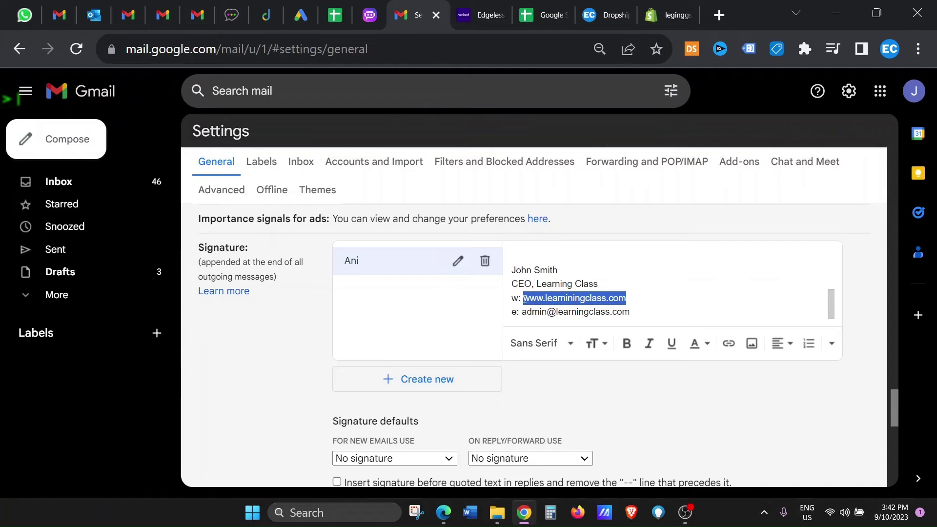
pyautogui.click(729, 344)
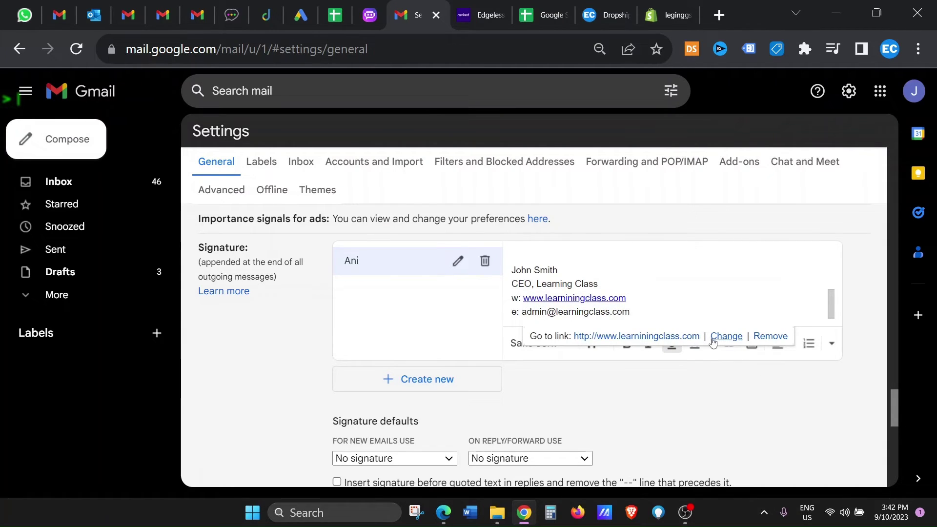
pyautogui.click(724, 338)
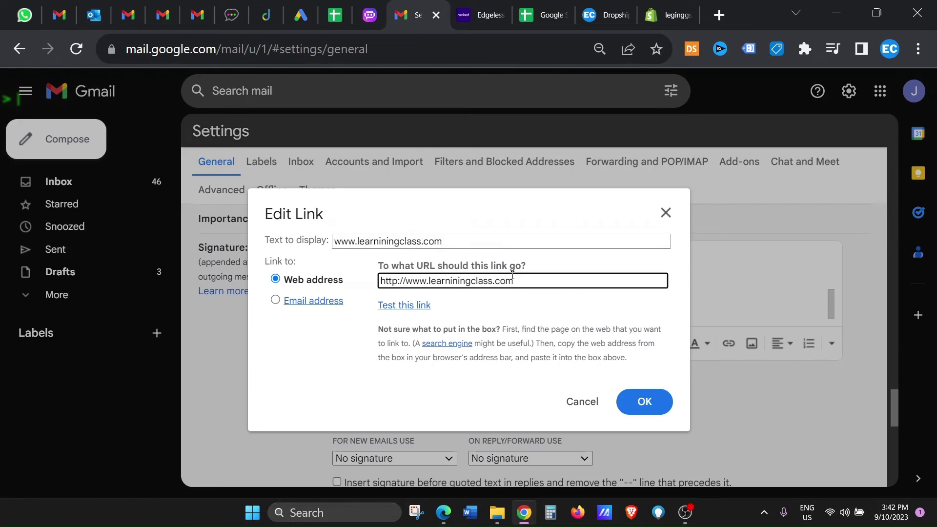
pyautogui.moveTo(522, 285); pyautogui.dragTo(355, 288)
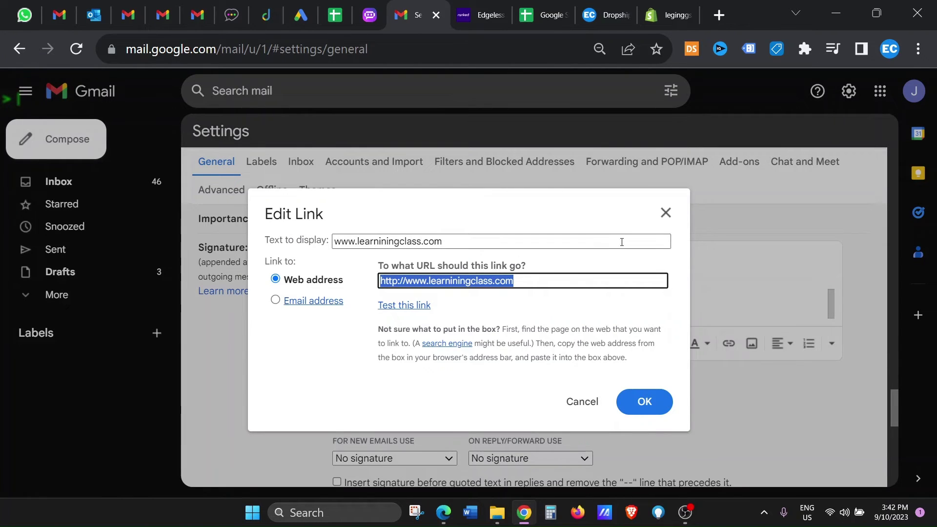
pyautogui.click(650, 415)
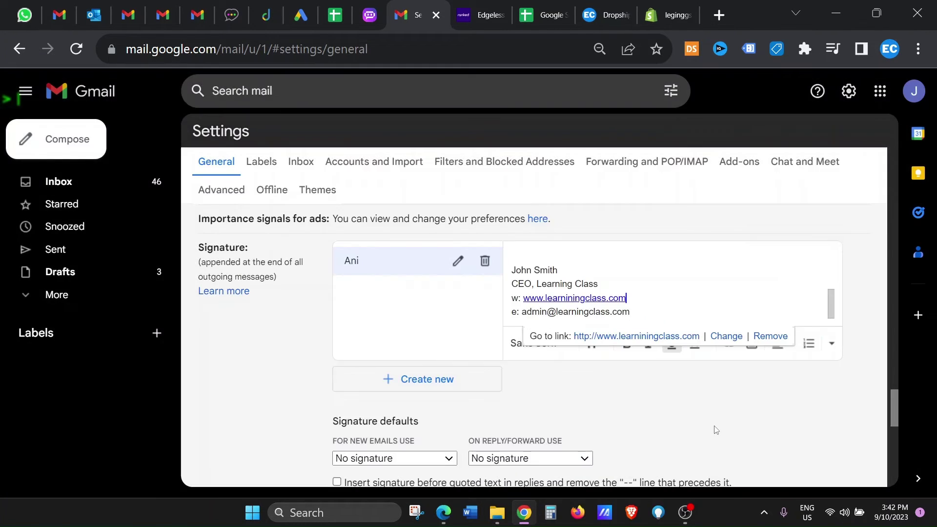
pyautogui.scroll(3, 605, 306)
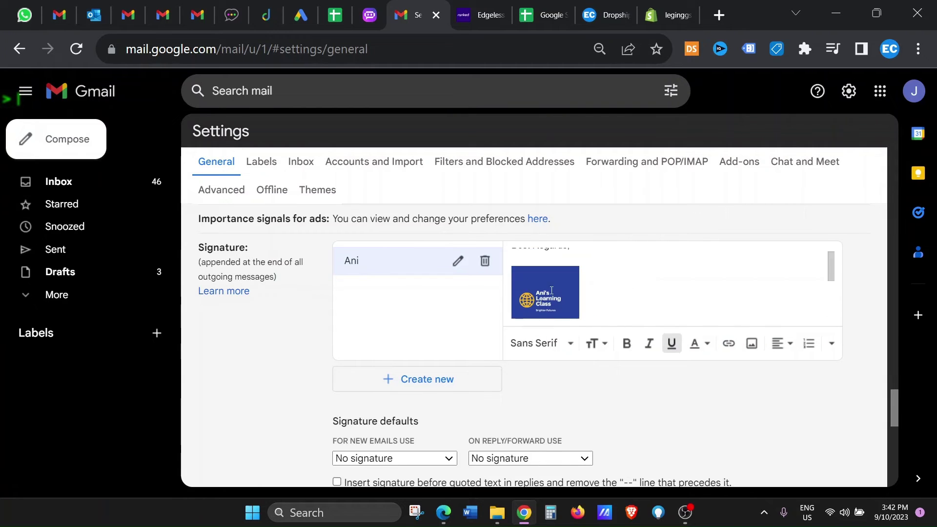
# Under Signature defaults, set 'For new emails use' to Ani.
pyautogui.scroll(1, 593, 287)
pyautogui.scroll(-2, 567, 342)
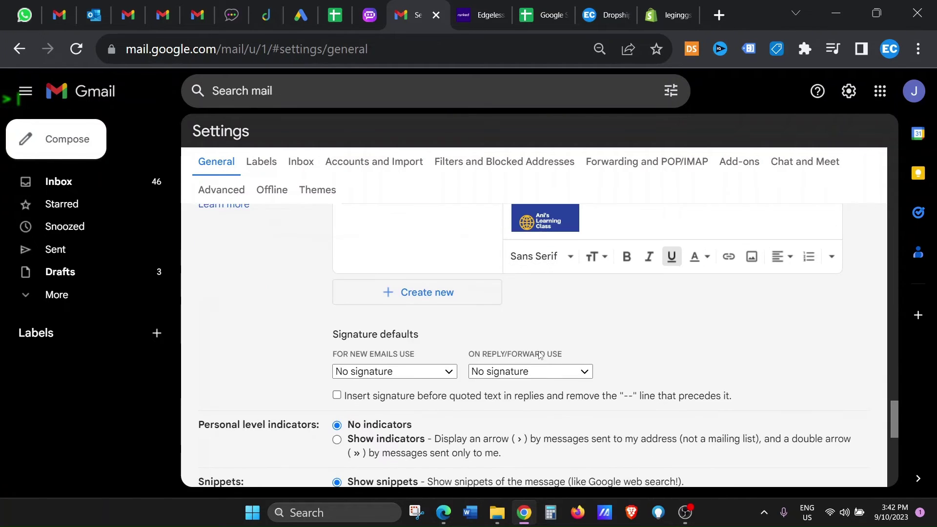
pyautogui.scroll(-2, 324, 324)
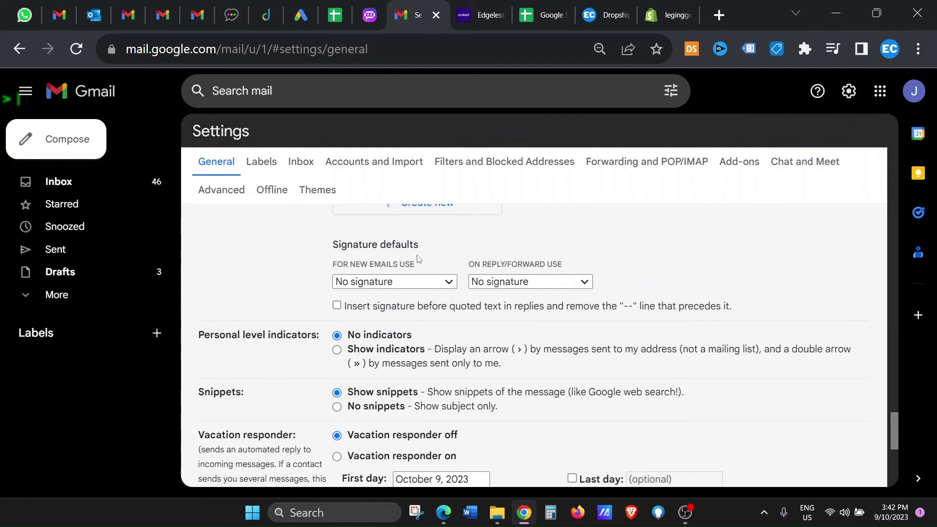
pyautogui.moveTo(328, 270); pyautogui.dragTo(423, 271)
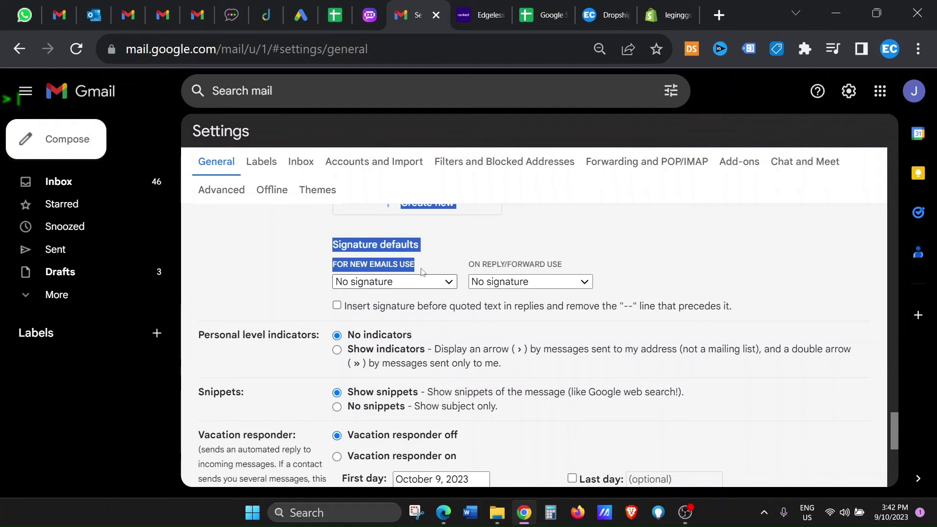
pyautogui.click(374, 283)
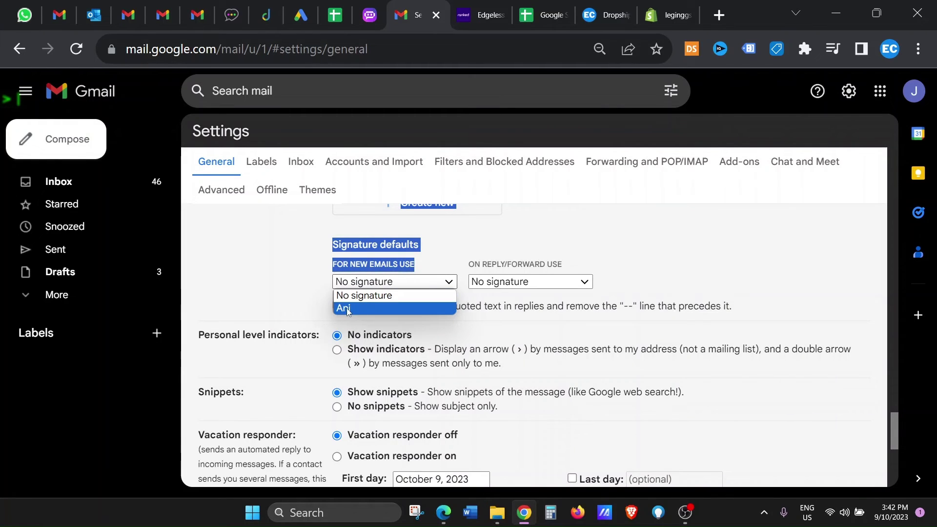
pyautogui.click(348, 308)
# Set 'On reply/forward use' to Ani and save the changes.
pyautogui.scroll(4, 409, 286)
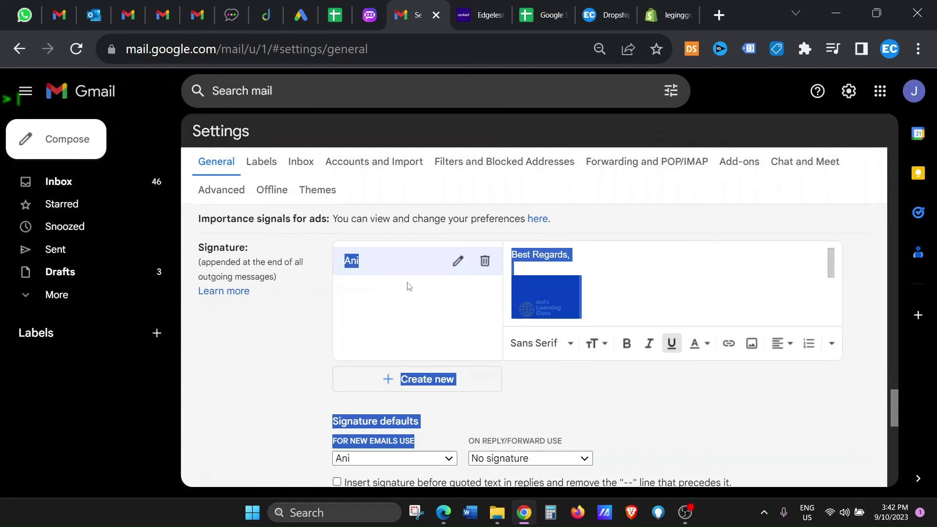
pyautogui.scroll(-2, 712, 376)
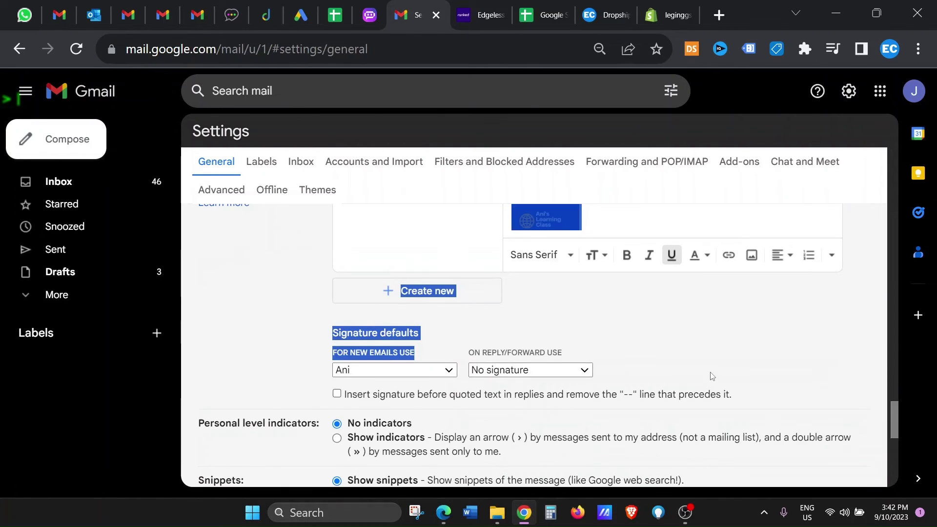
pyautogui.click(712, 376)
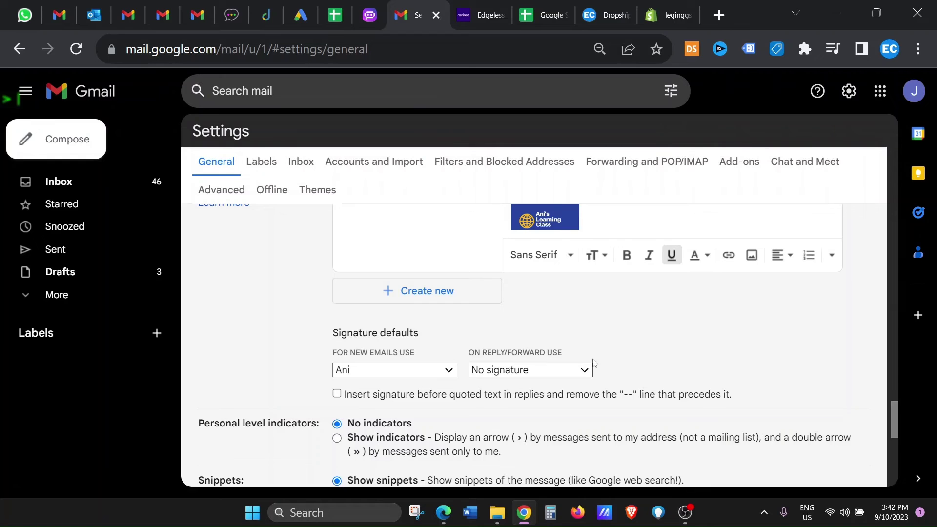
pyautogui.click(533, 373)
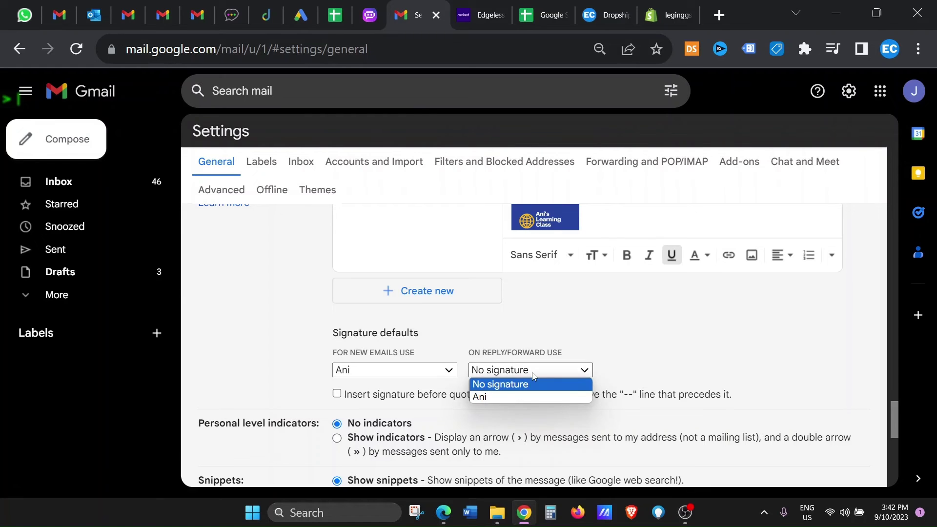
pyautogui.click(486, 397)
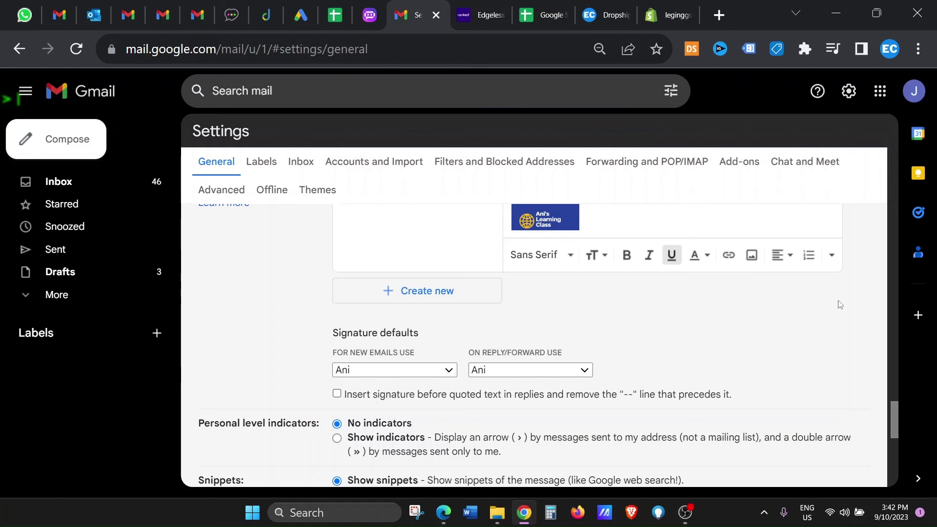
pyautogui.scroll(-5, 837, 306)
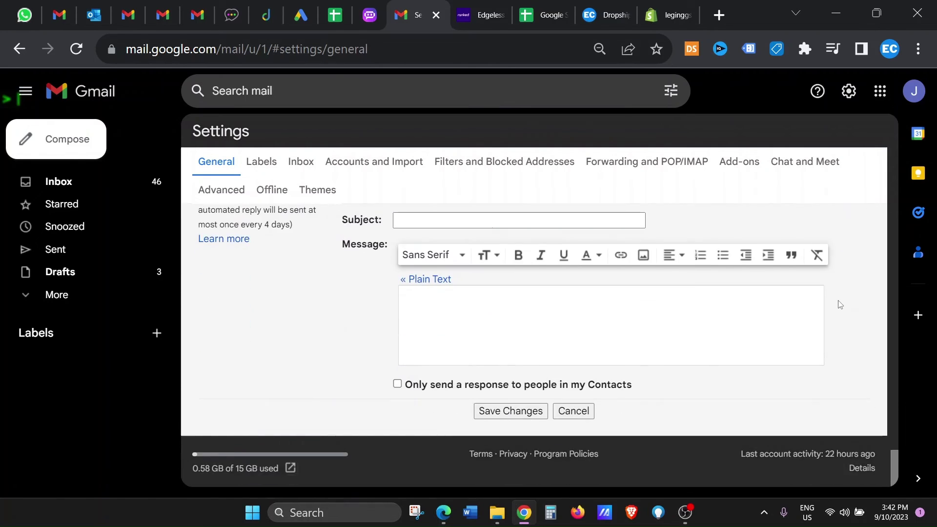
pyautogui.click(539, 418)
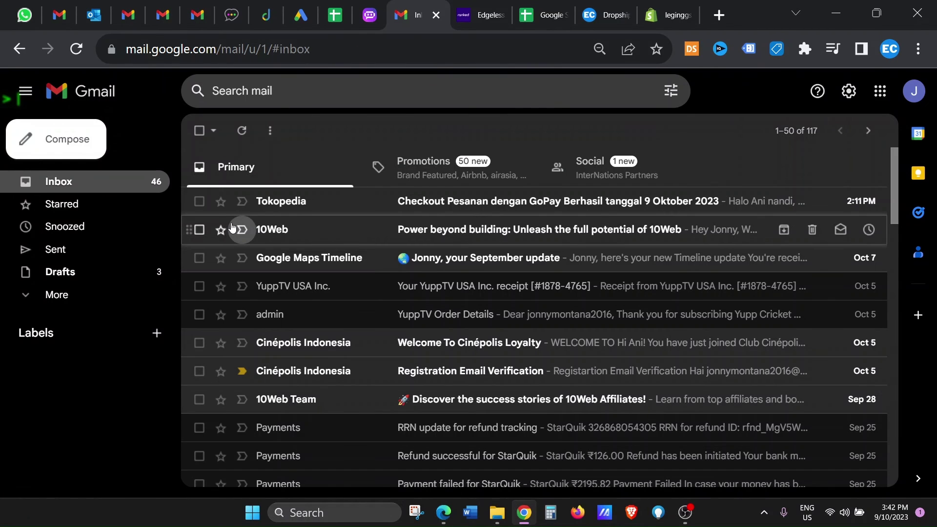
# Compose a full-size new message and check that the Best Regards greeting and contact block appear.
pyautogui.click(91, 153)
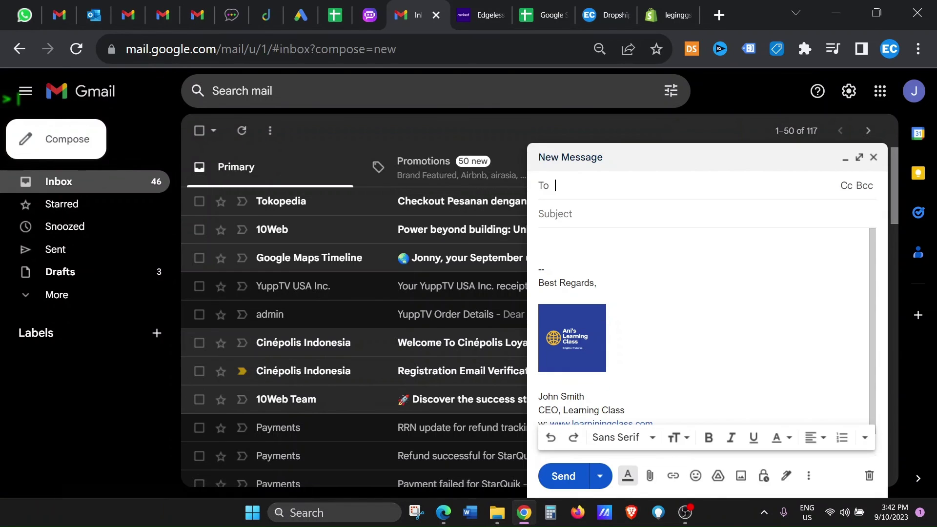
pyautogui.click(859, 158)
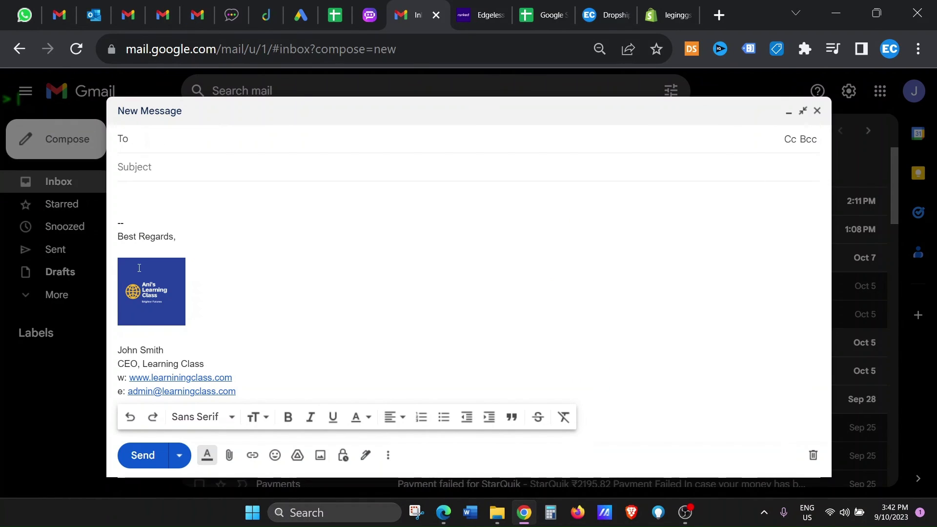
pyautogui.moveTo(194, 236); pyautogui.dragTo(111, 240)
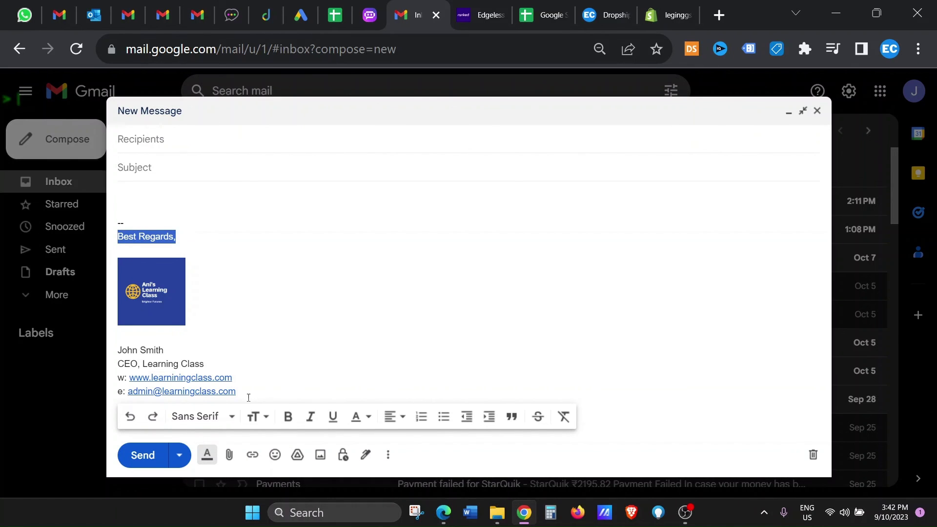
pyautogui.moveTo(237, 391); pyautogui.dragTo(111, 353)
pyautogui.click(329, 331)
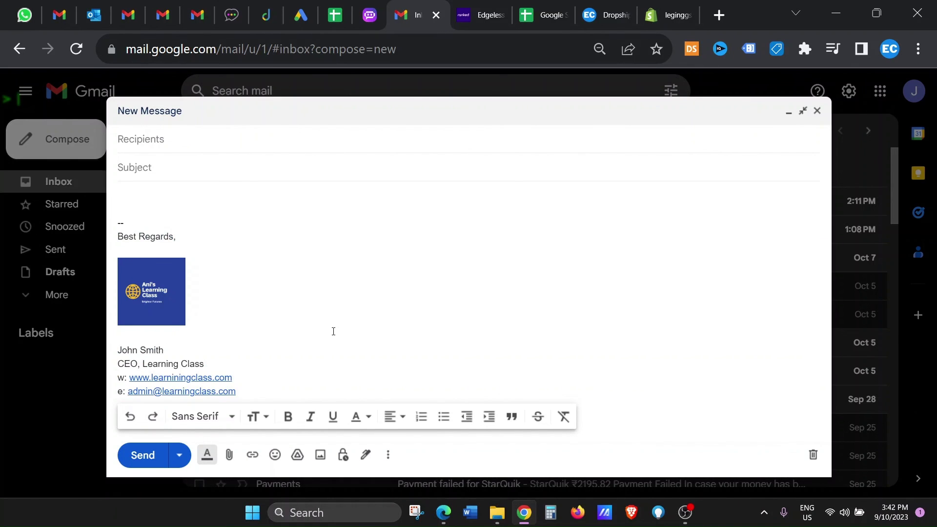